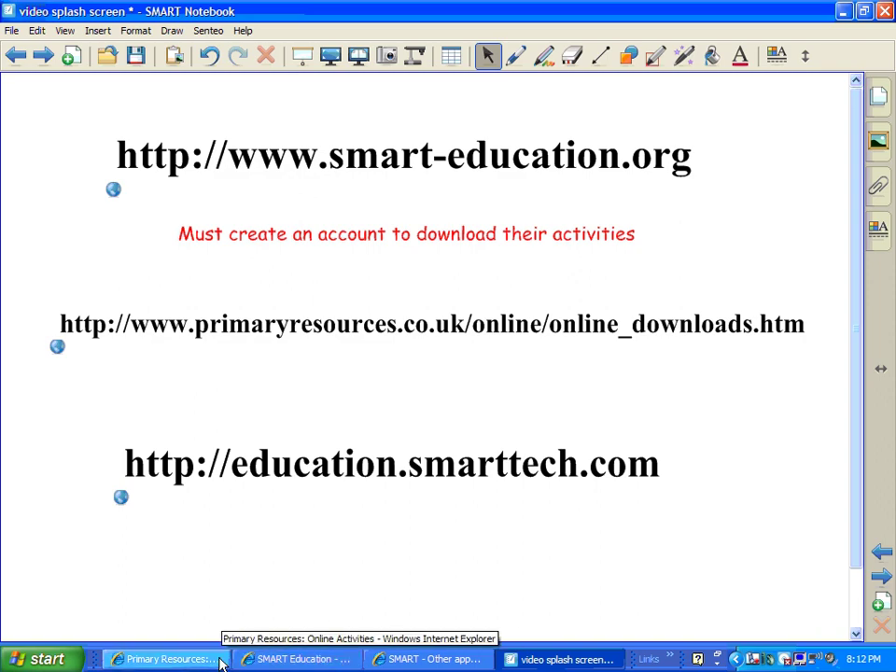
Bring the SMART Education site forward, open Primary, and scroll to its resource categories.
click(297, 659)
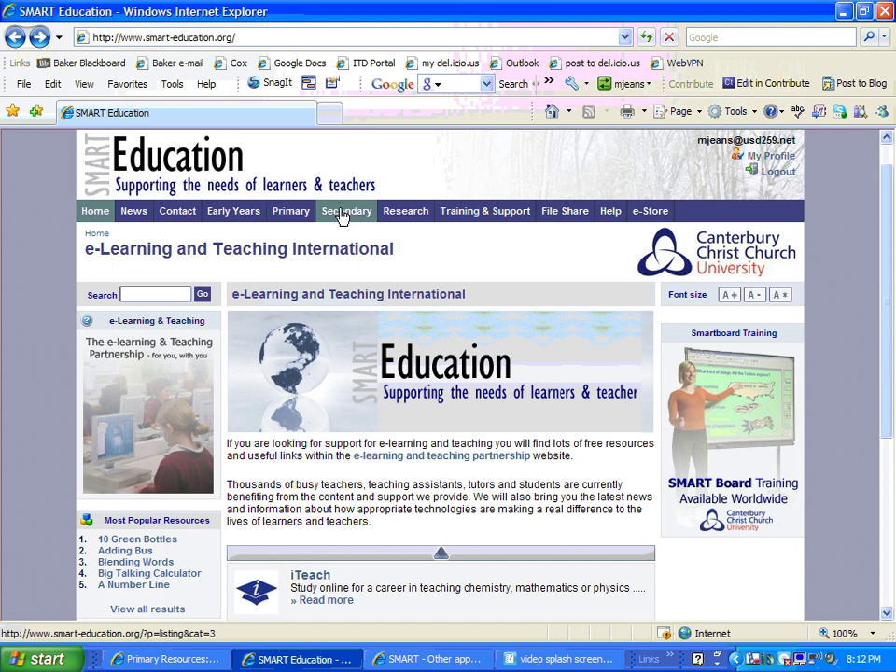
click(294, 212)
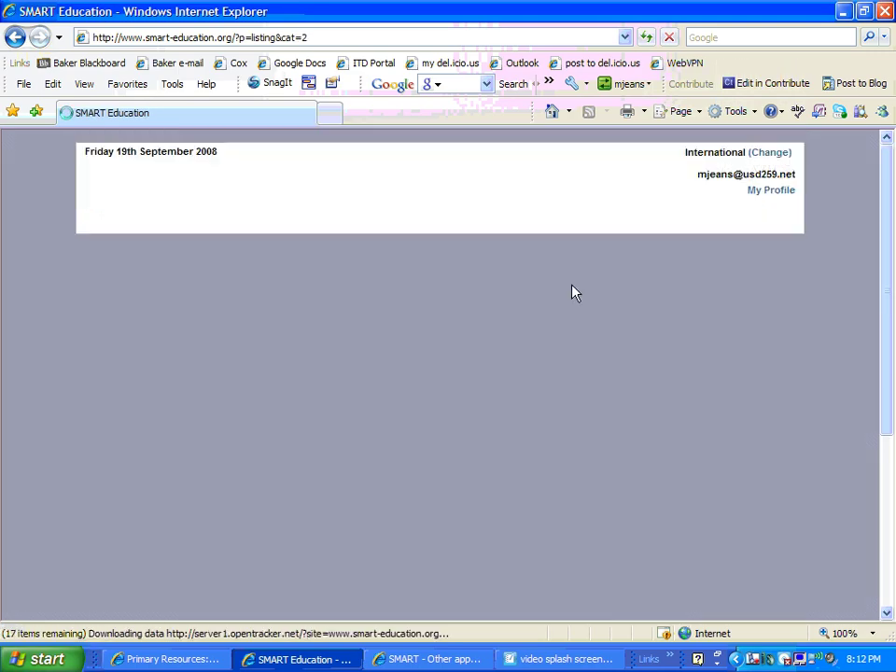
drag(890, 207, 889, 216)
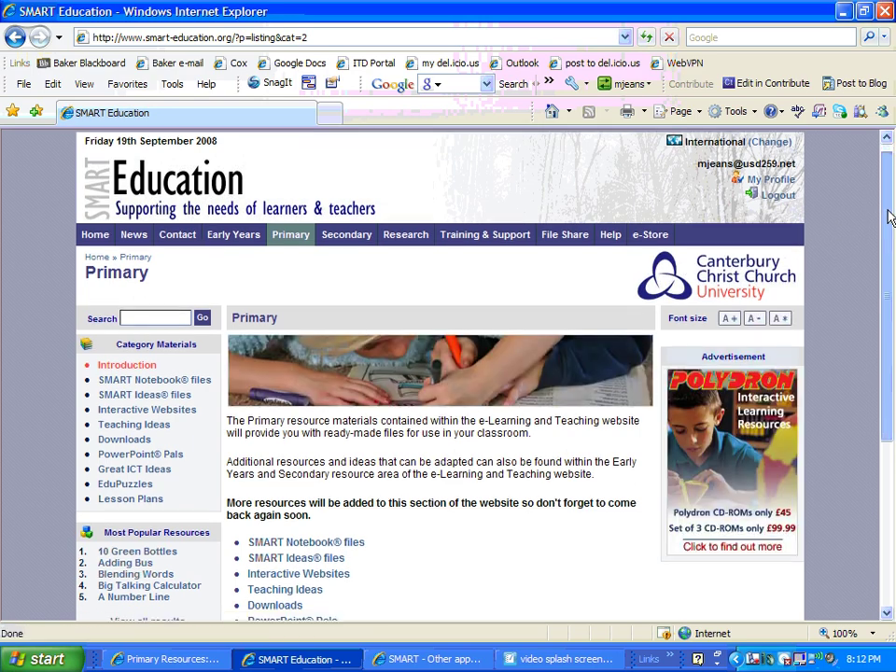
scroll(889, 216, down, 4)
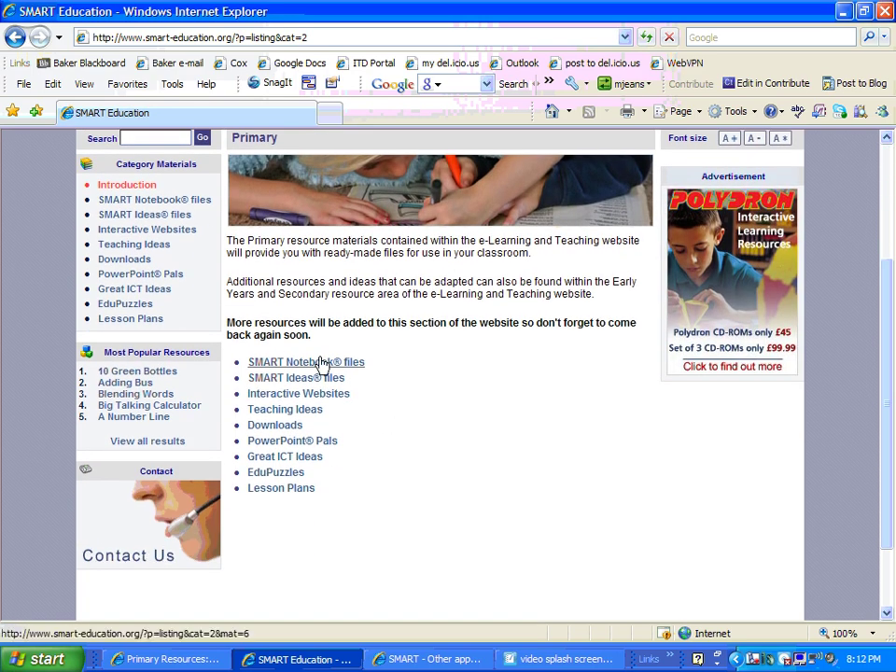
Open the full Primary Downloads list and move to page 2, showing Fractions, Function Machine and Graph Paper.
click(289, 427)
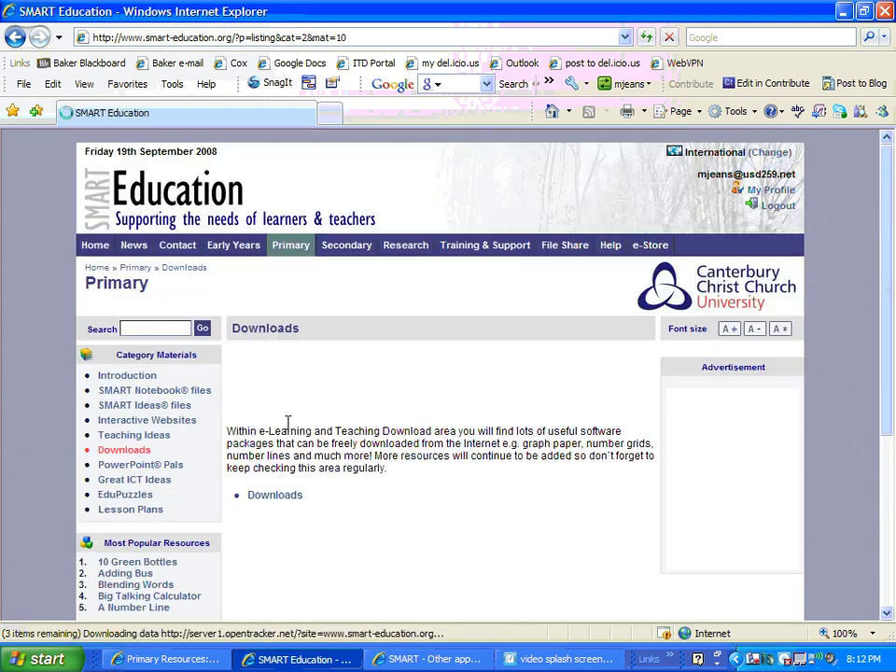
click(290, 497)
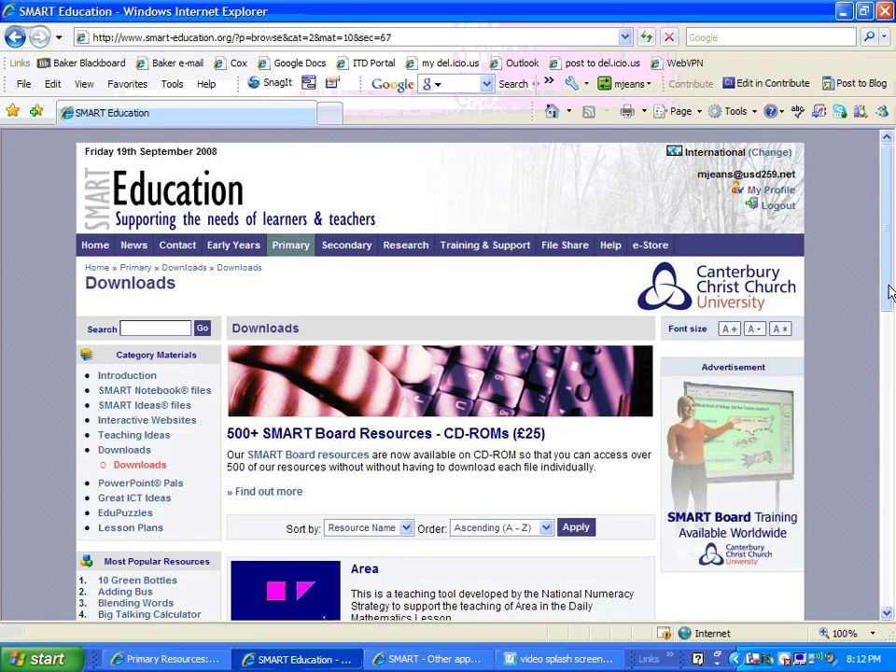
drag(886, 262, 893, 562)
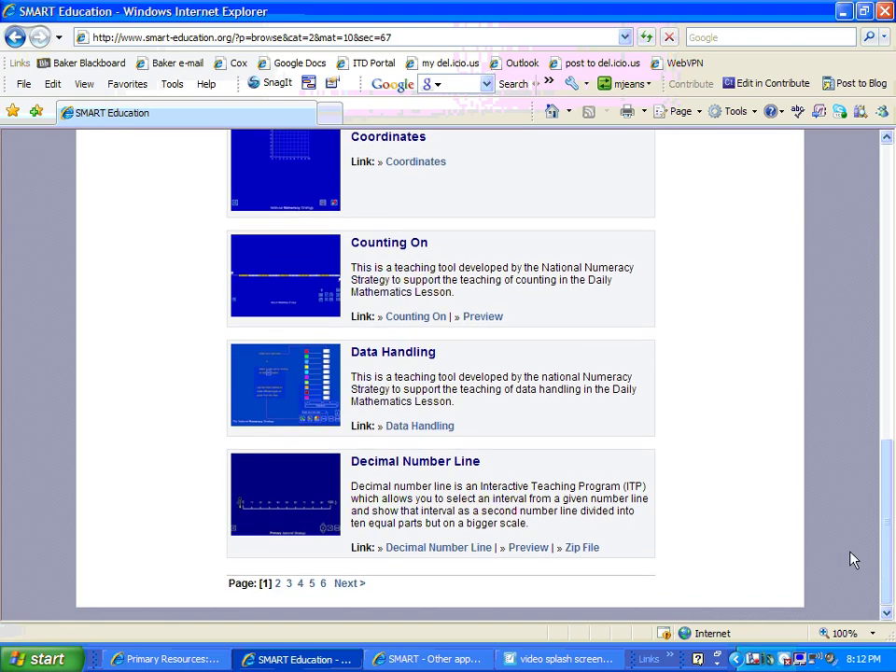
click(350, 584)
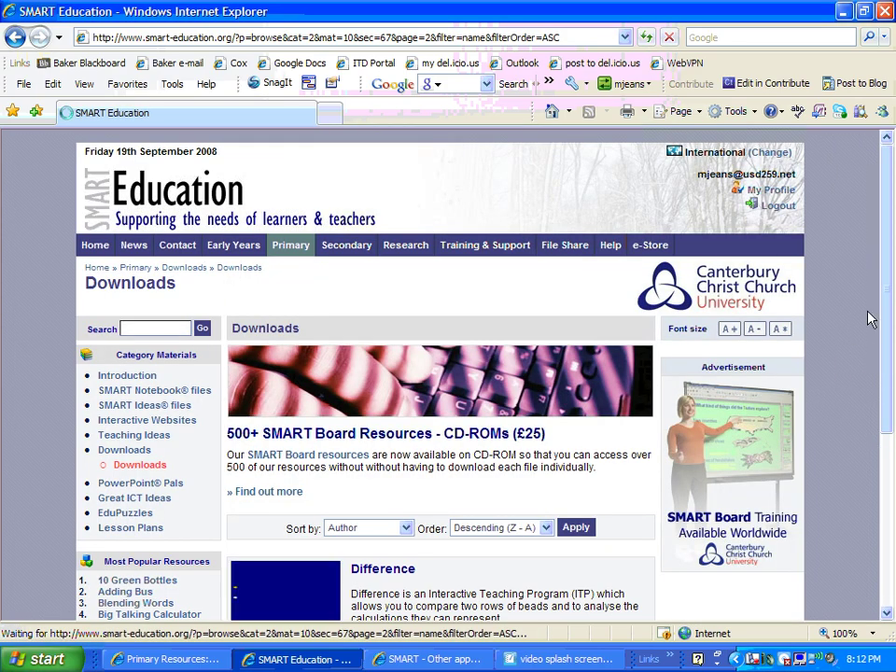
drag(885, 308, 893, 495)
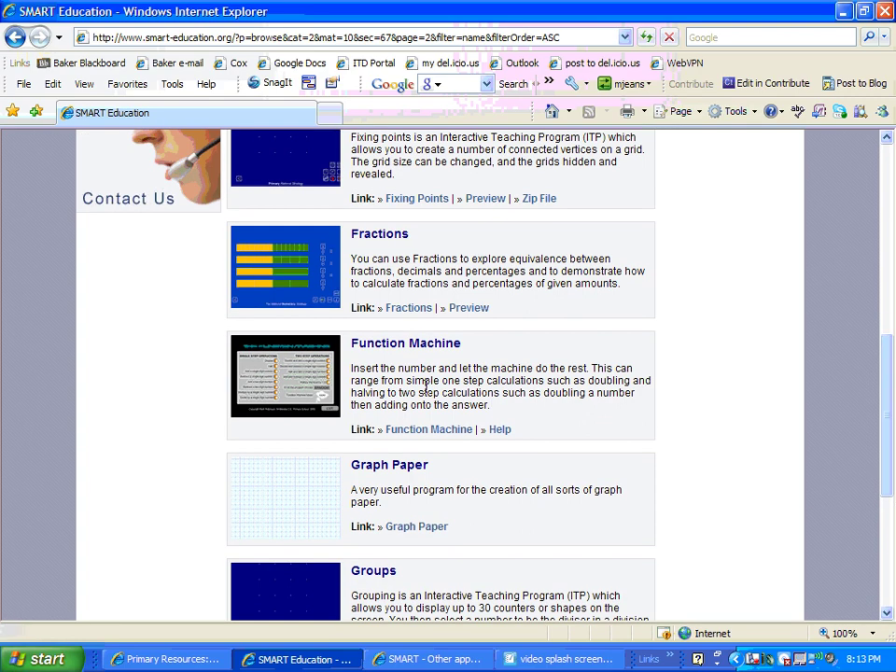
Save function-machine.exe to the Desktop and run it once the download finishes.
click(402, 435)
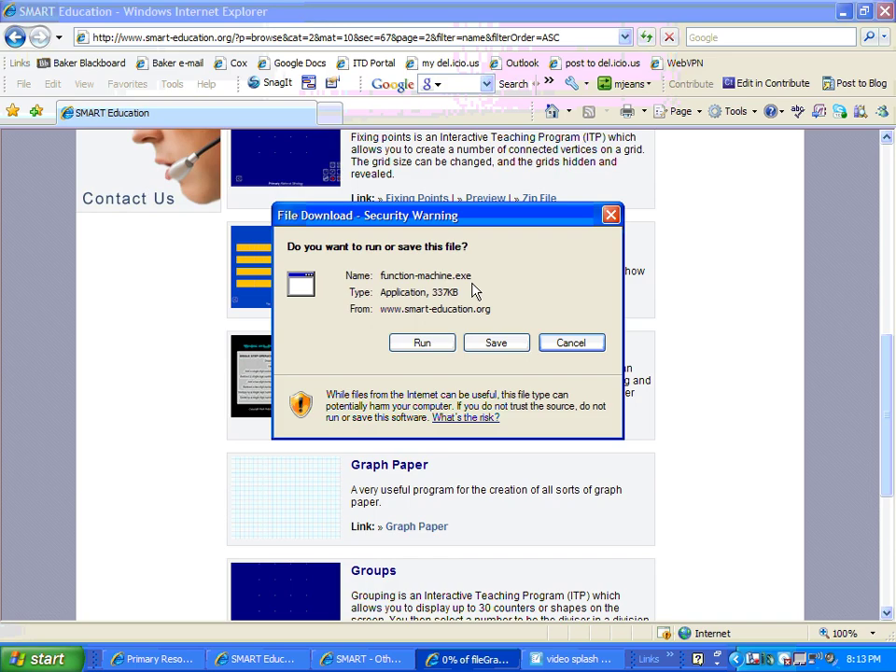
click(492, 346)
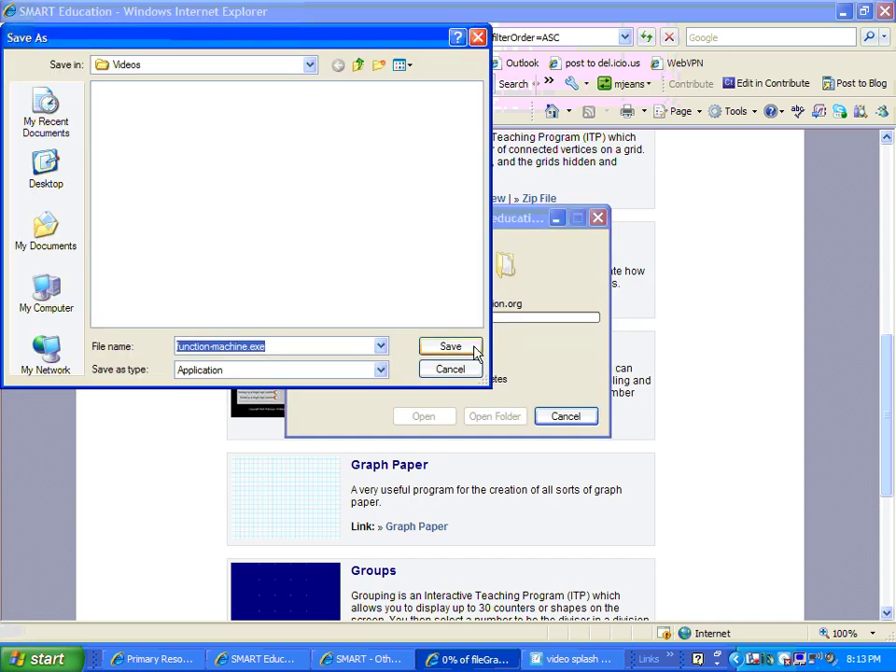
click(46, 168)
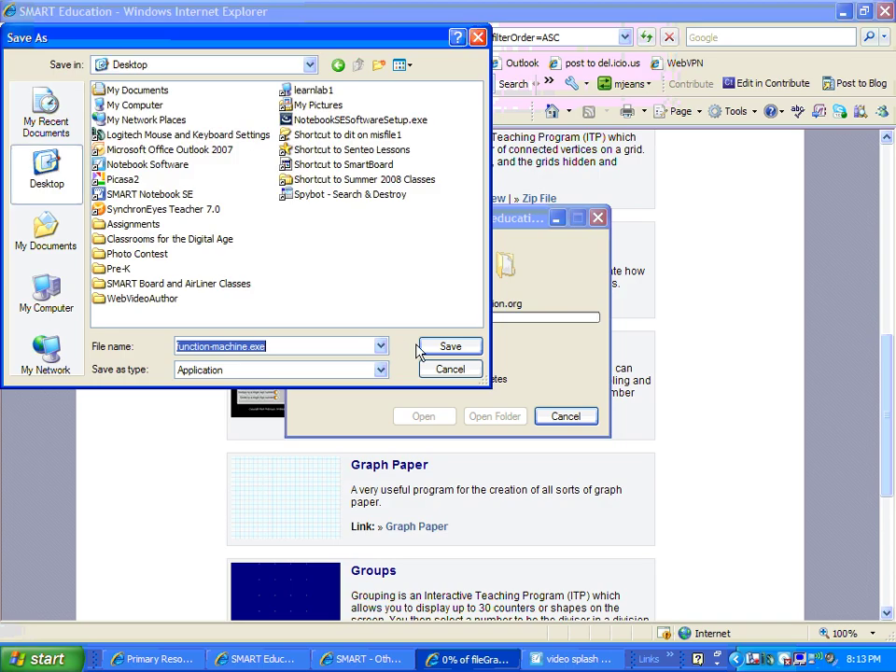
click(448, 347)
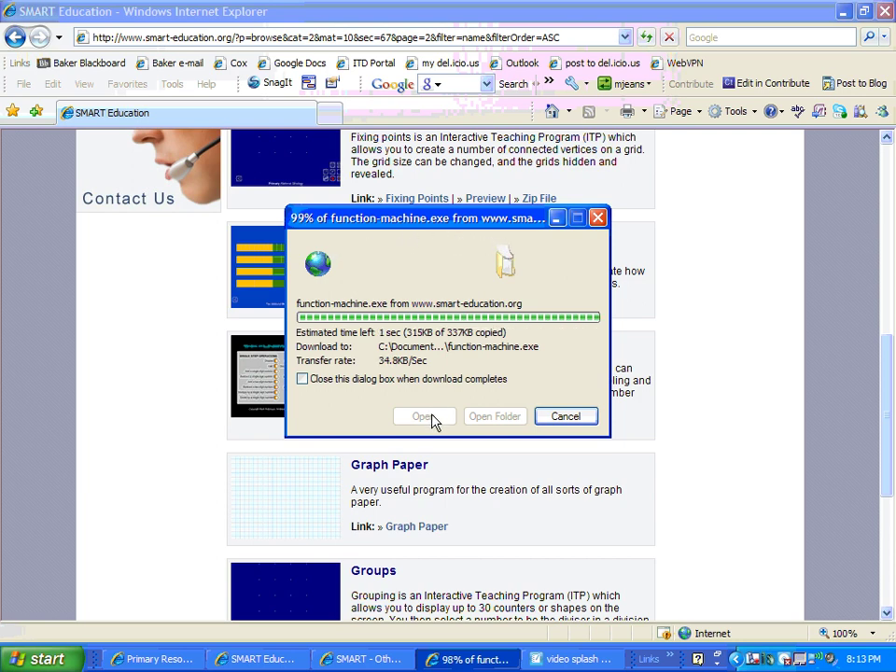
click(430, 417)
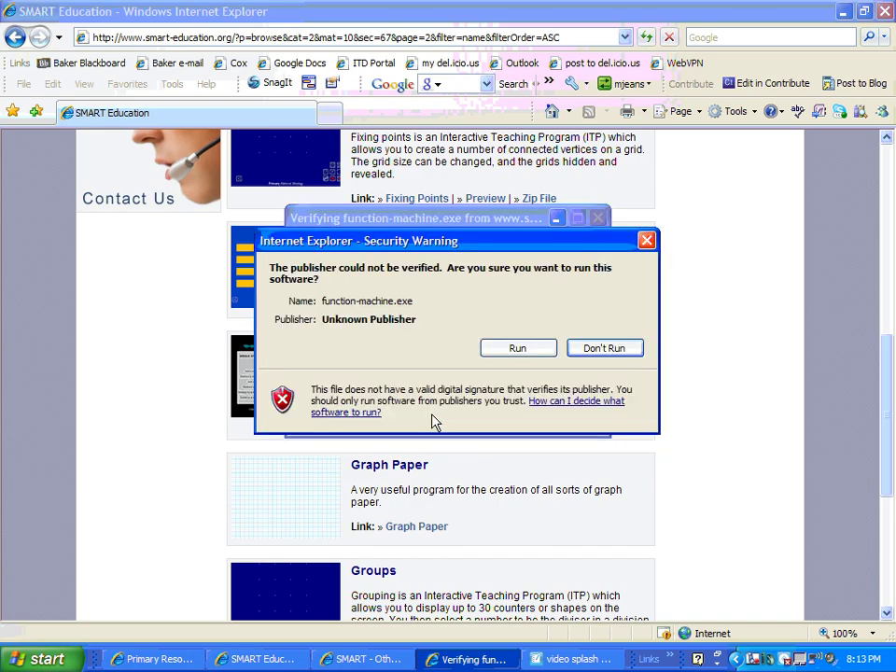
Accept the publisher warning, pick the 'add a single digit number' machine, and run 7 through it.
click(511, 350)
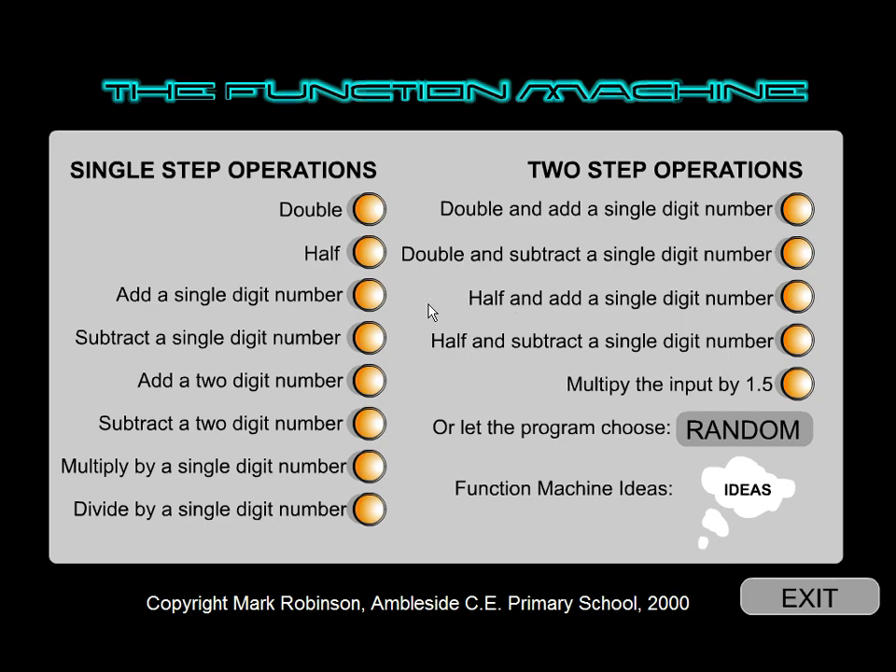
click(370, 296)
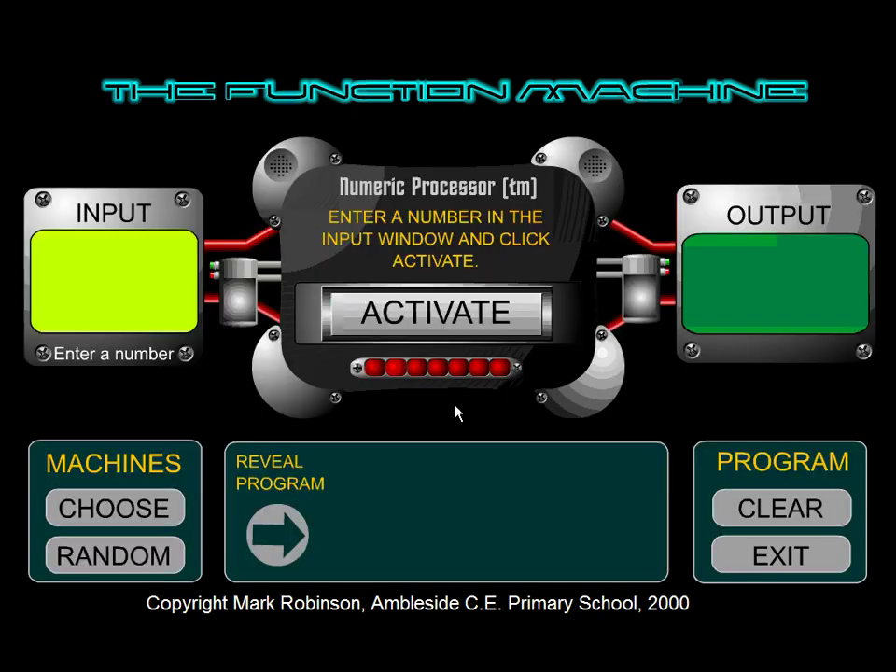
click(117, 304)
text(7)
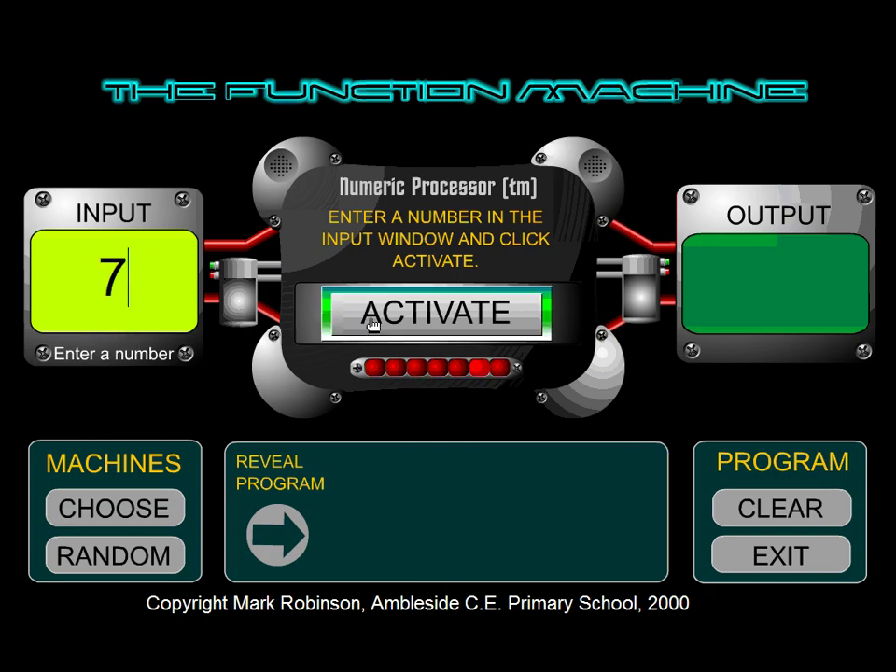
click(403, 322)
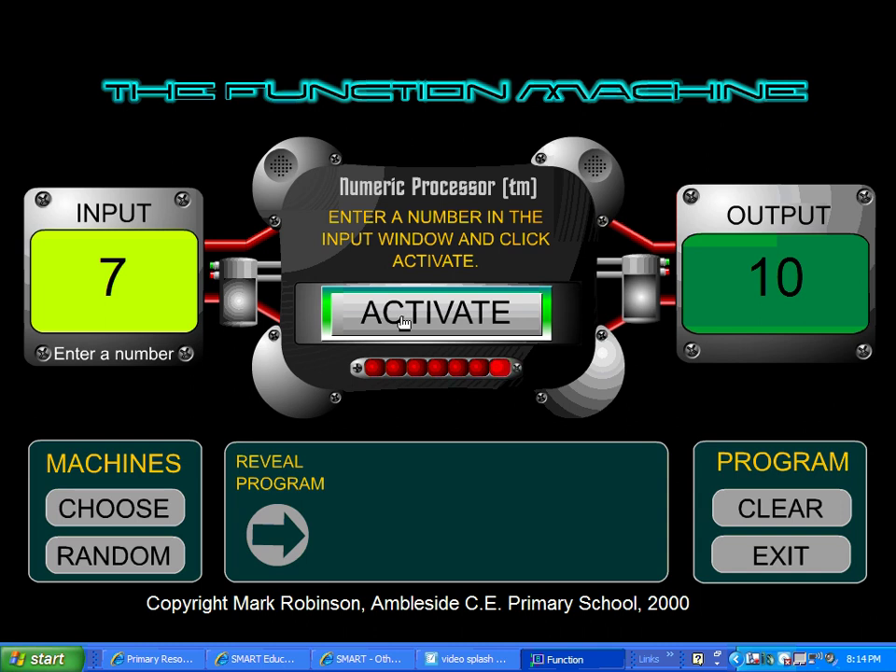
Replace the input with 10, run it to get 13, and reveal the hidden rule of adding 3.
double_click(137, 276)
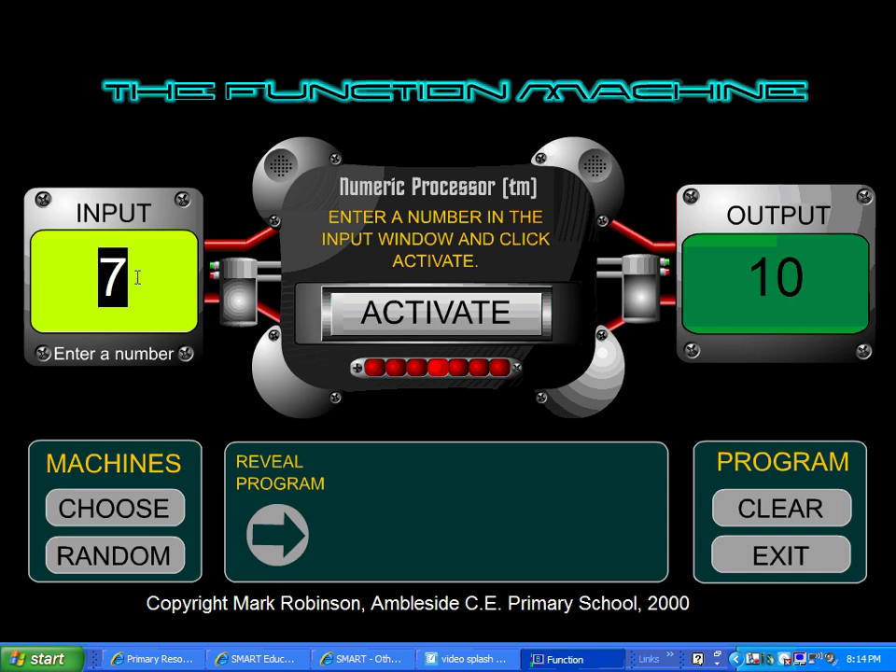
double_click(131, 275)
click(126, 276)
double_click(124, 276)
text(10)
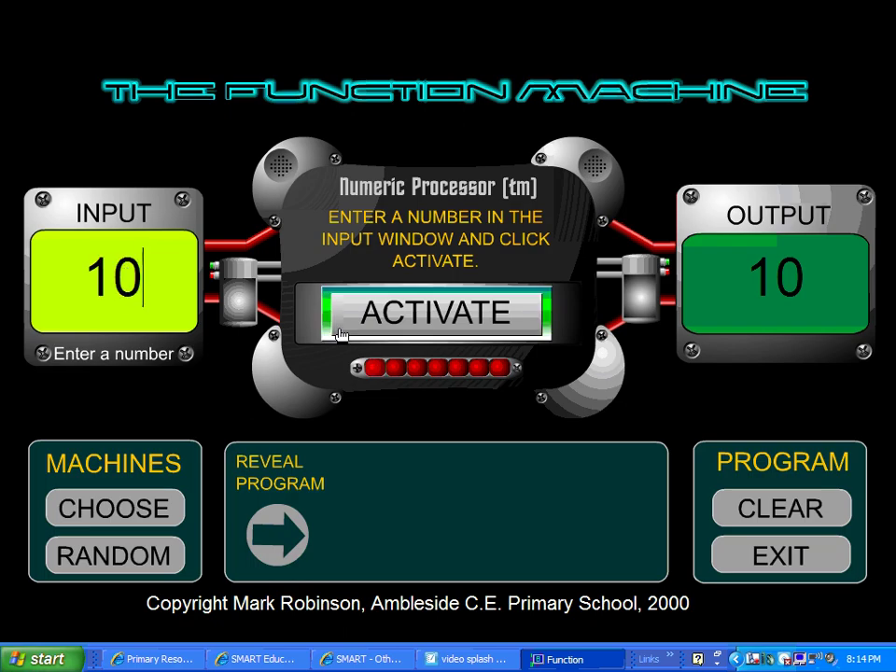
click(425, 322)
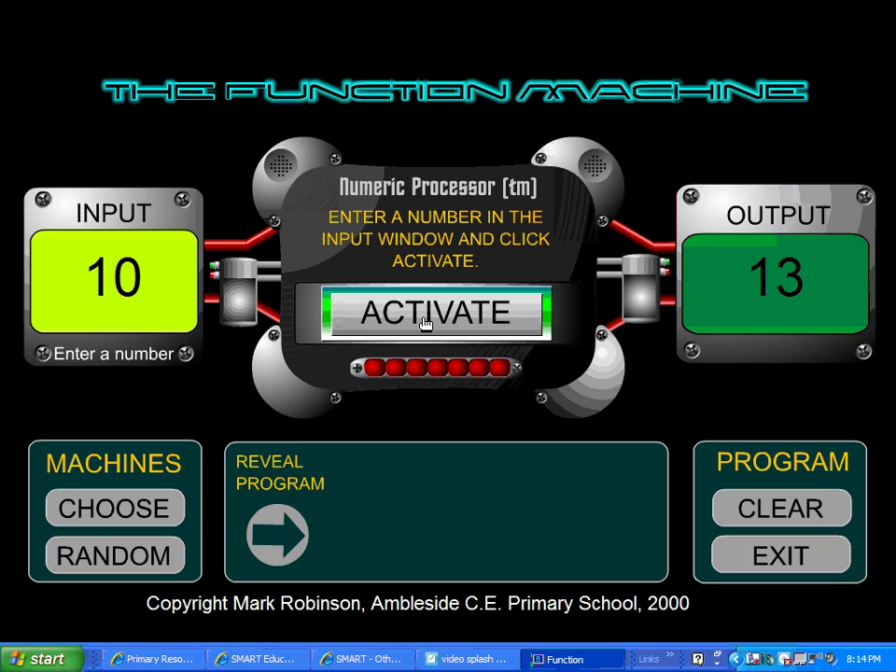
click(278, 536)
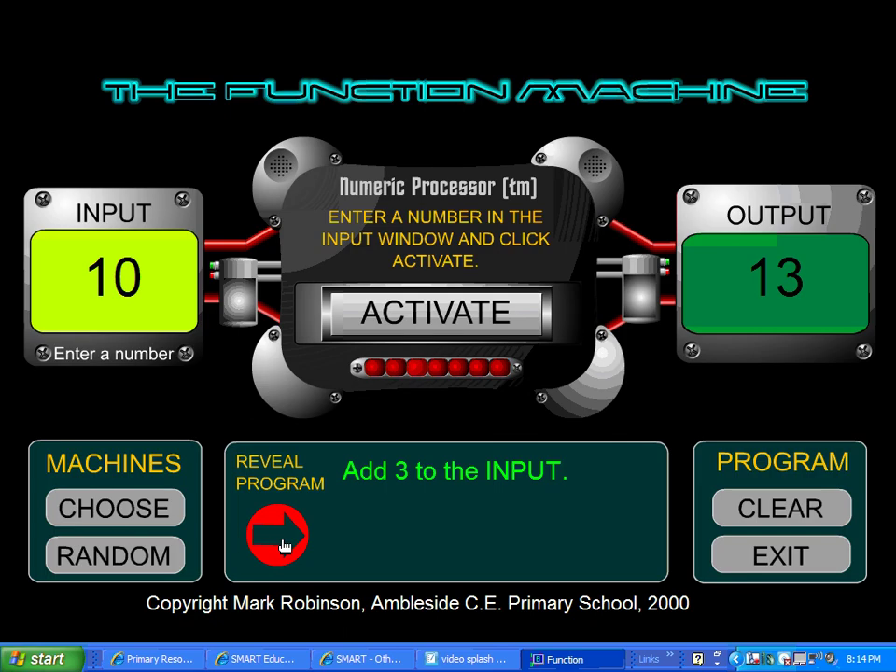
Choose the 'Add a two digit number' machine from the list, then exit the Function Machine.
click(144, 509)
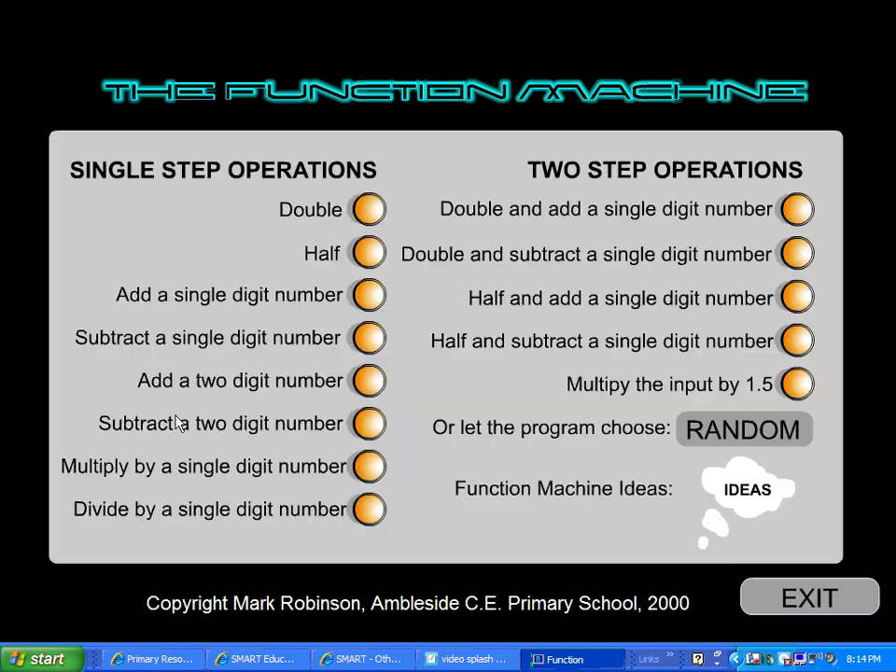
click(368, 380)
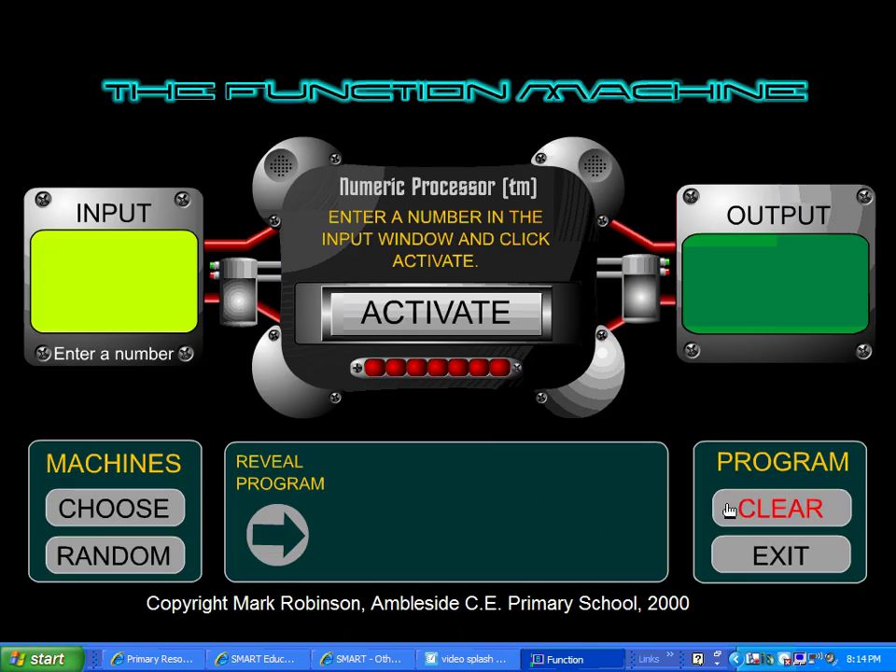
click(752, 557)
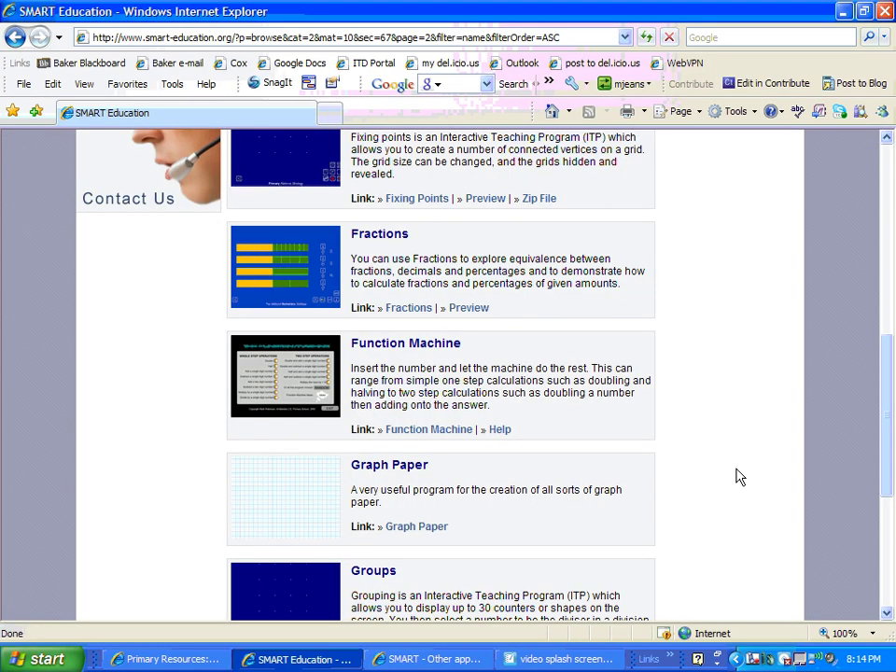
Show the desktop, launch function-machine.exe from it, and accept the unverified-publisher warning.
key(super+d)
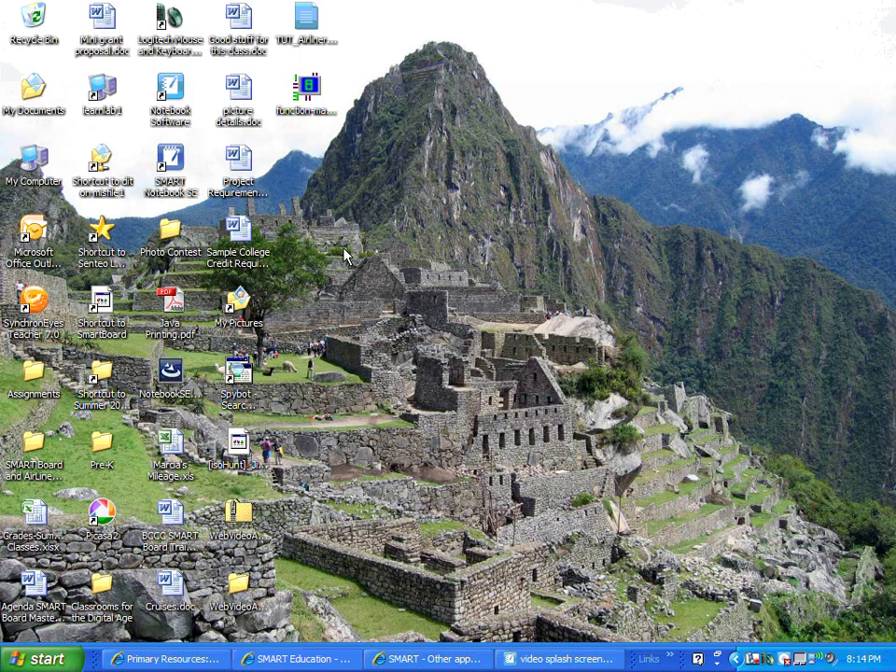
click(309, 90)
double_click(309, 90)
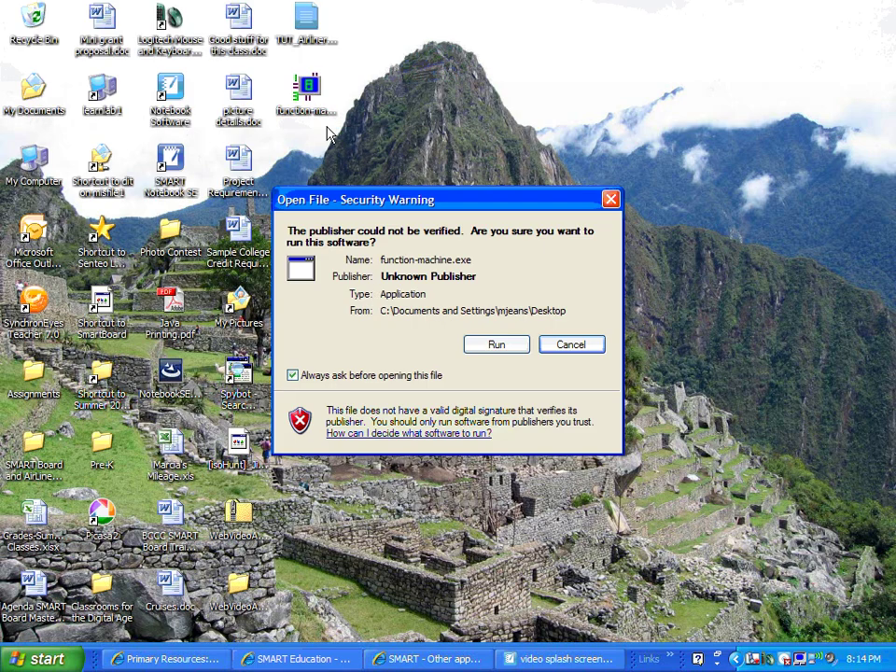
click(487, 346)
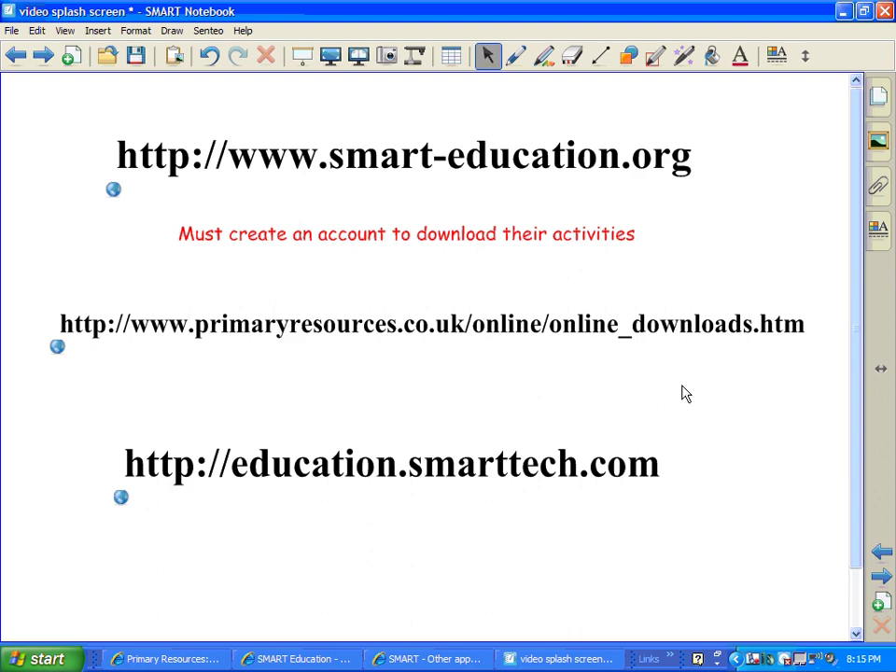
Open the primaryresources.co.uk link from the Notebook page in the browser.
click(58, 347)
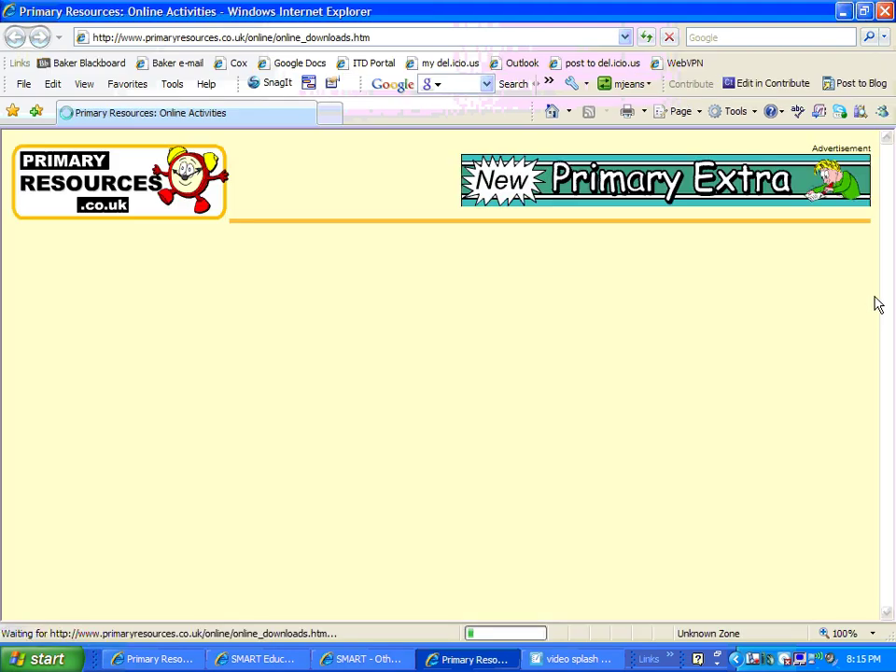
Browse the Downloads grid and select Moon Maths to bring up the moonmaths.exe (442KB) prompt.
scroll(638, 292, down, 5)
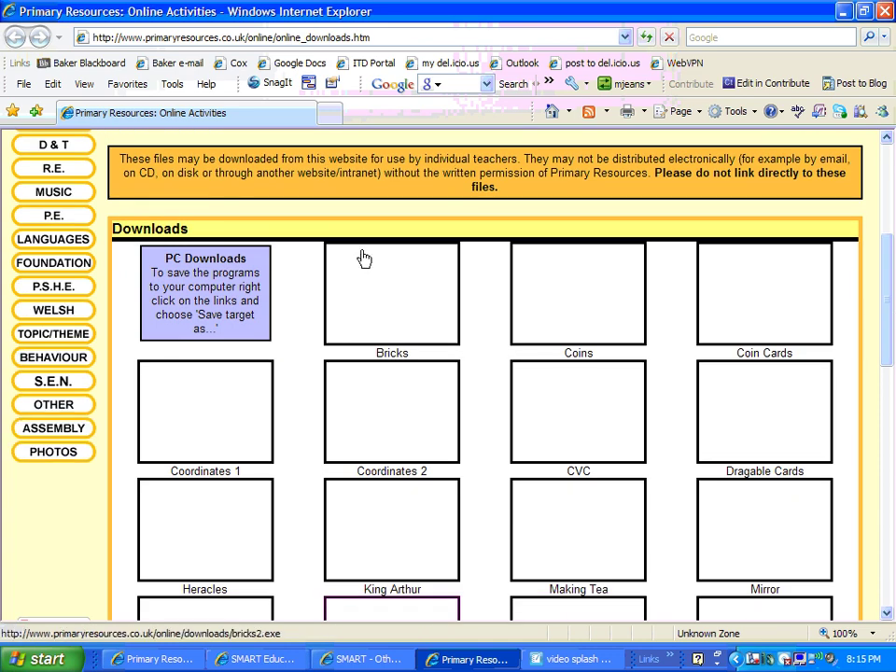
drag(890, 277, 893, 308)
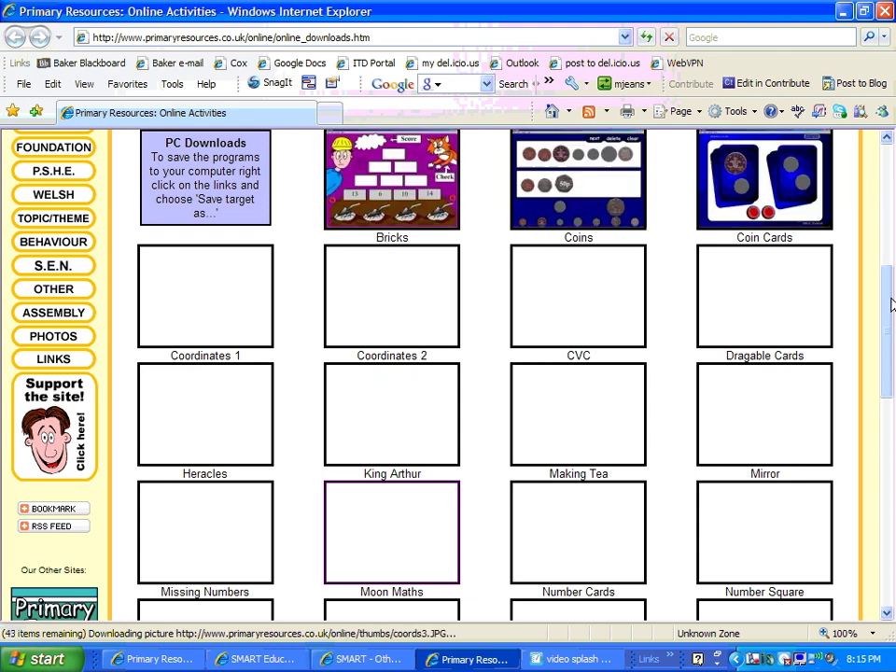
drag(891, 303, 893, 385)
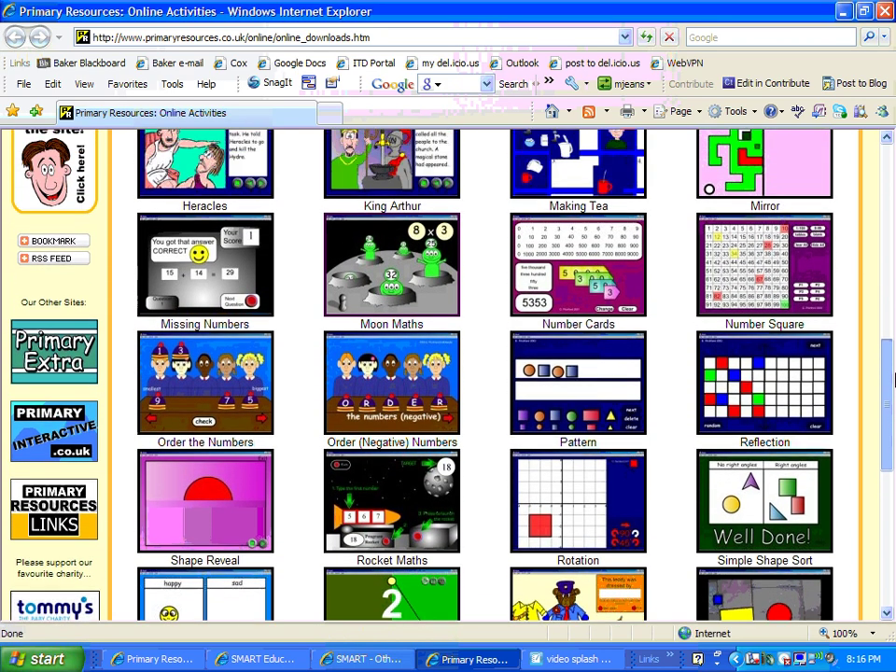
scroll(793, 363, up, 2)
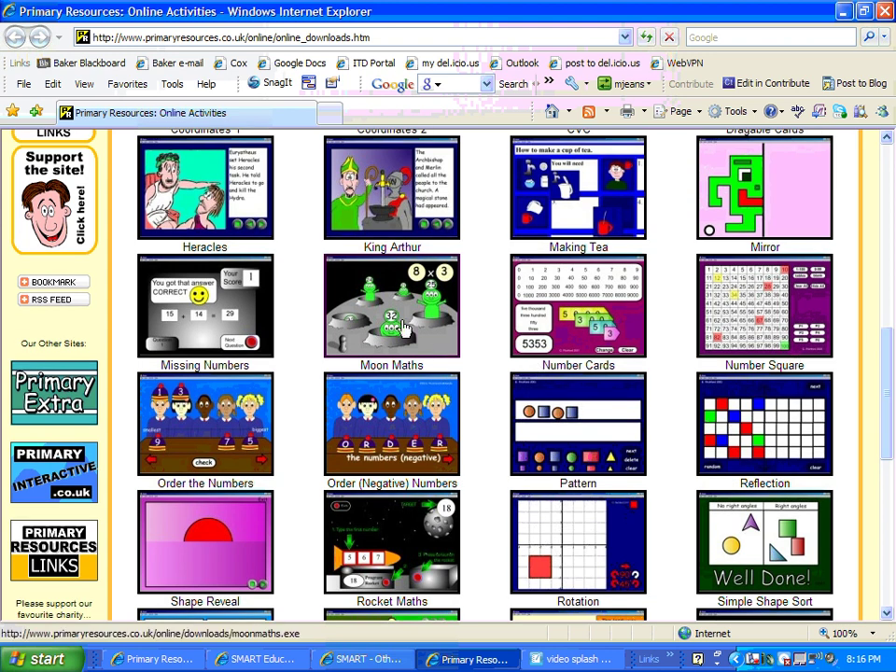
click(404, 327)
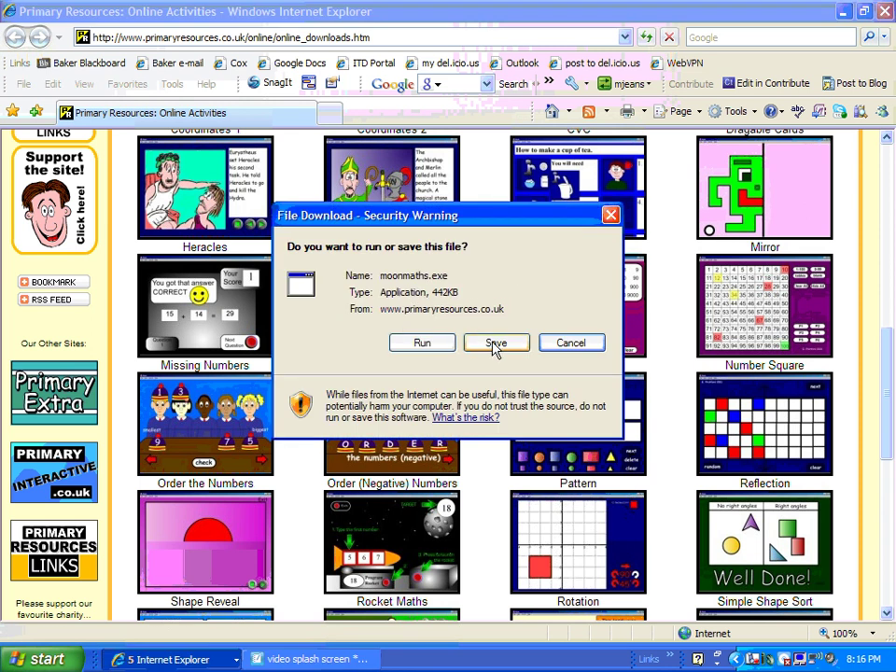
Run moonmaths.exe past both security prompts and maximize the game window.
click(423, 344)
click(517, 349)
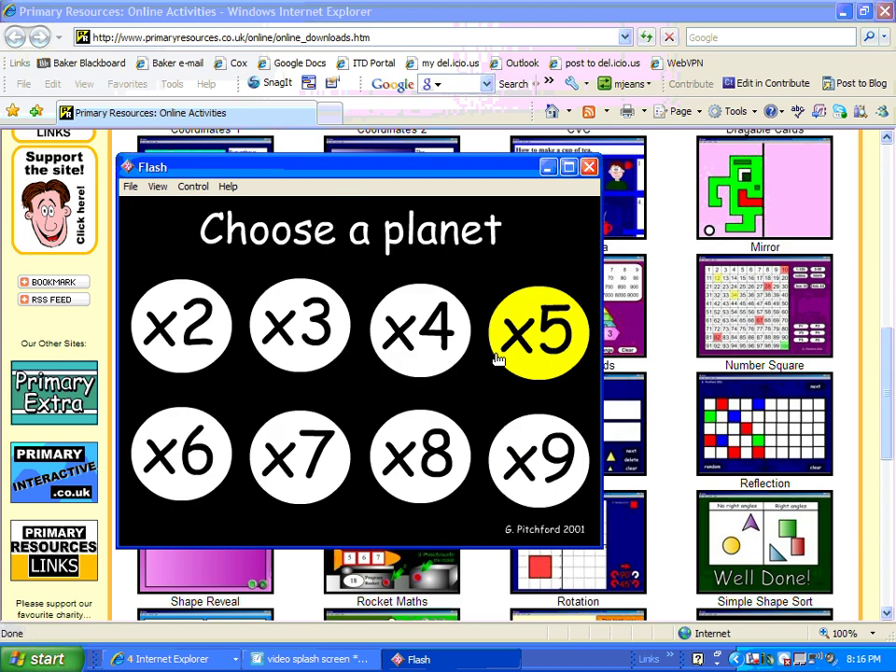
click(568, 167)
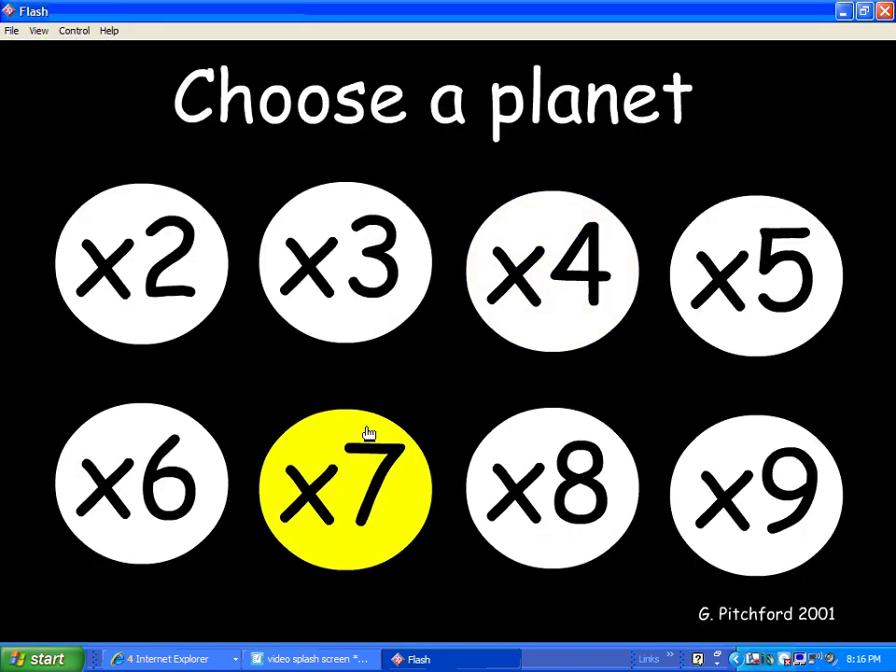
Play the x3 planet, hitting the alien showing 9, go to the next question, then close the game.
click(349, 298)
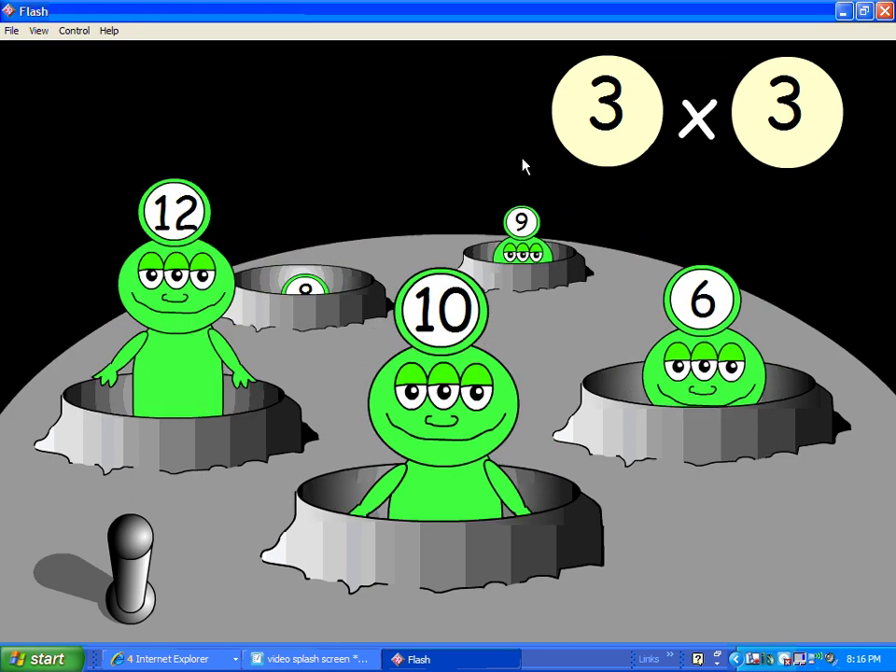
click(524, 267)
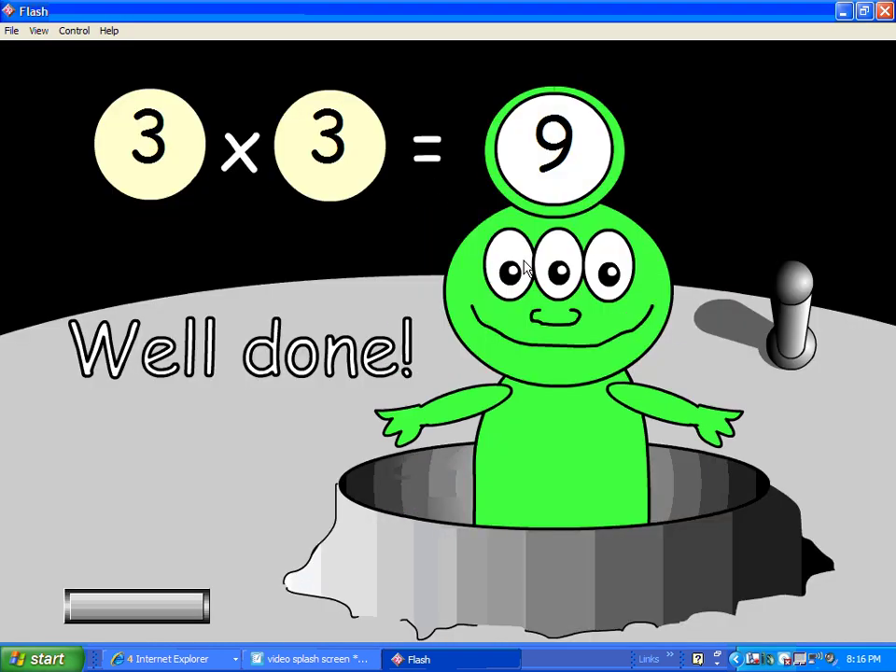
click(146, 604)
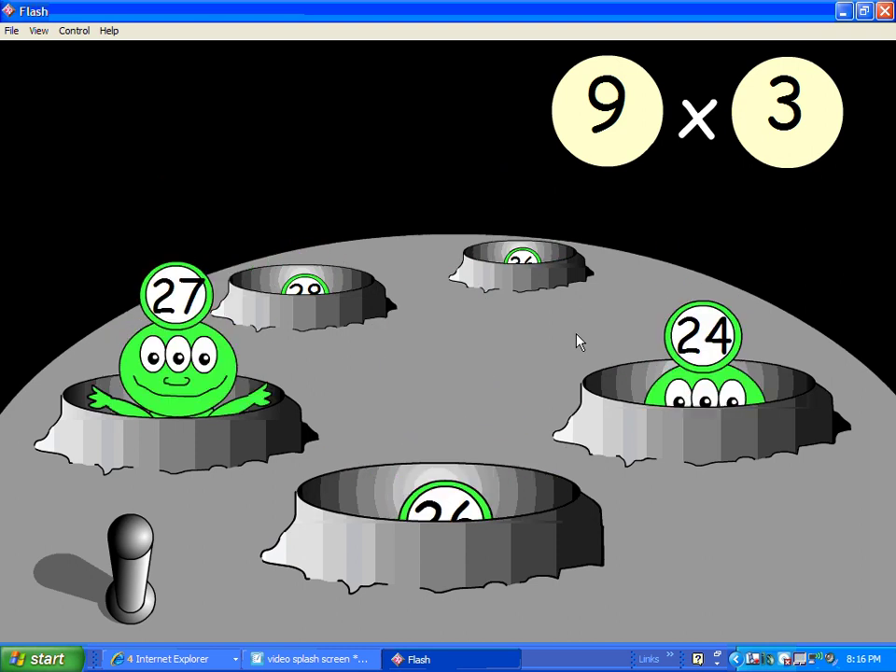
click(884, 12)
drag(889, 372, 891, 227)
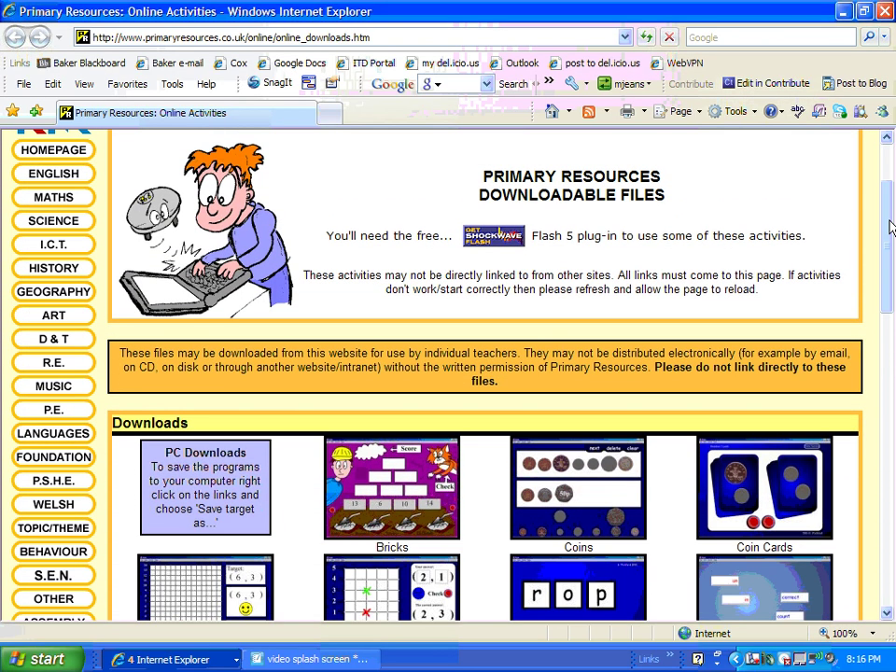
Switch back to SMART Notebook and open the education.smarttech.com link.
key(alt+Tab)
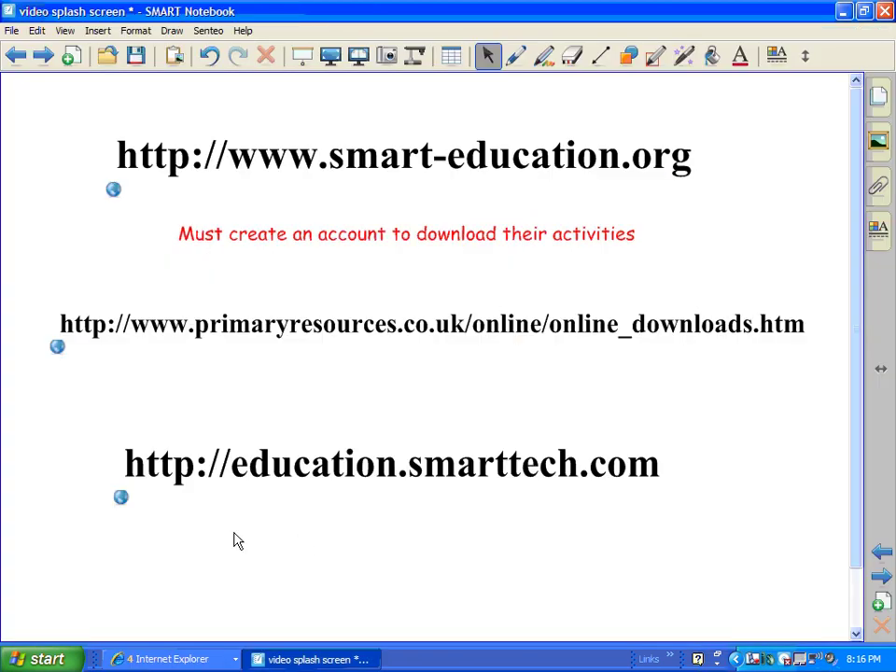
click(120, 499)
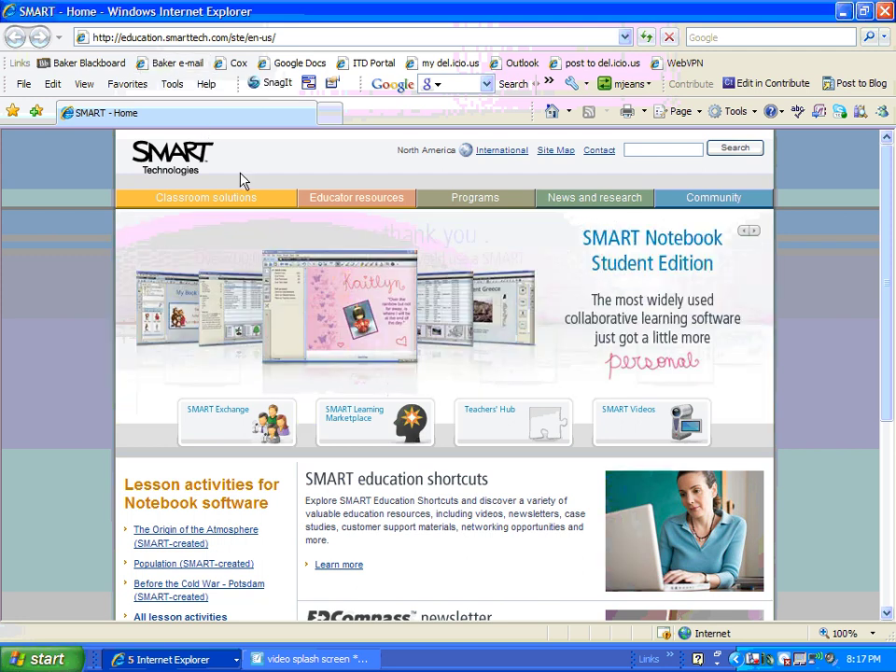
View Educator resources > Other applications available, then return to SMART Notebook.
click(338, 207)
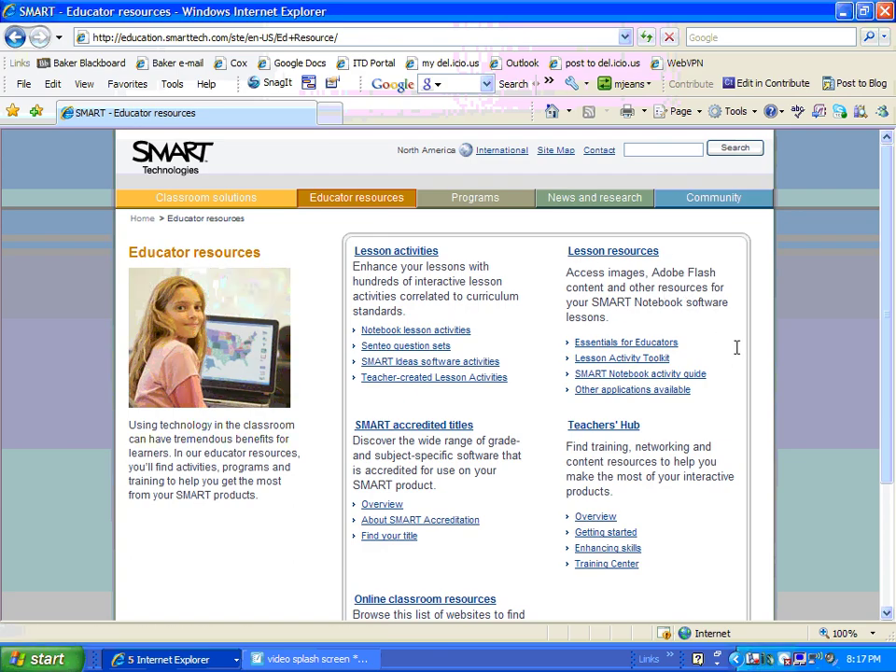
click(669, 395)
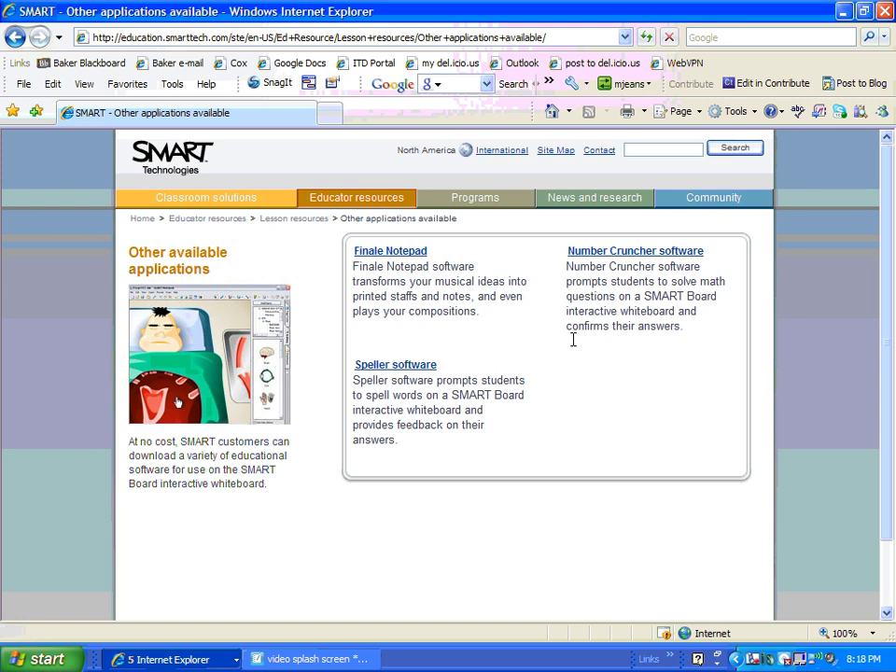
click(336, 656)
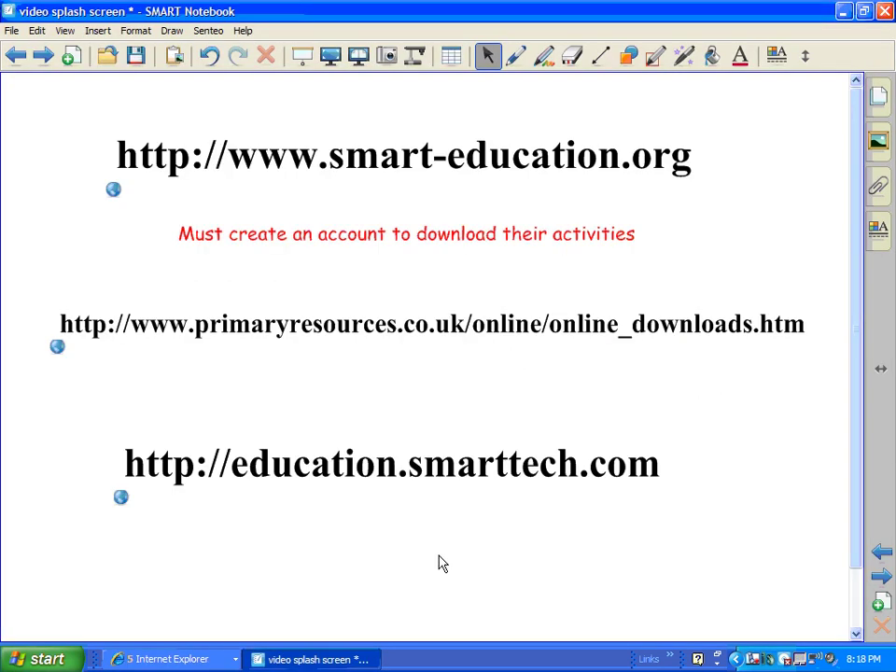